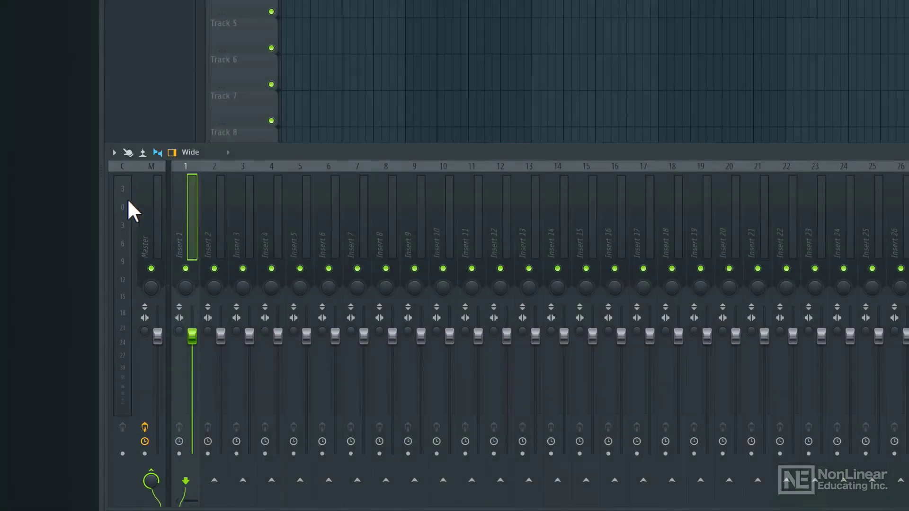
Look through the mixer tracks, selecting the Master and several insert tracks.
{"action": "left_click_drag", "start_coordinate": [214, 205], "coordinate": [293, 214]}
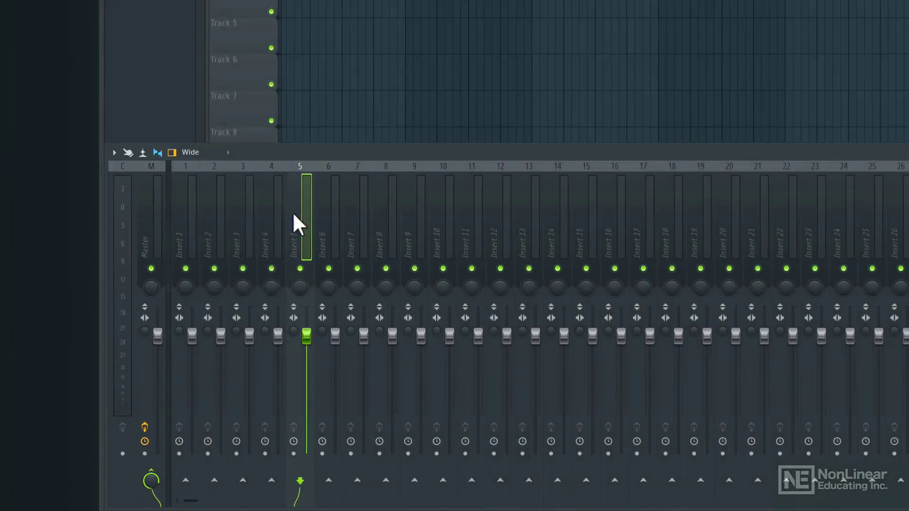
{"action": "left_click", "coordinate": [152, 206]}
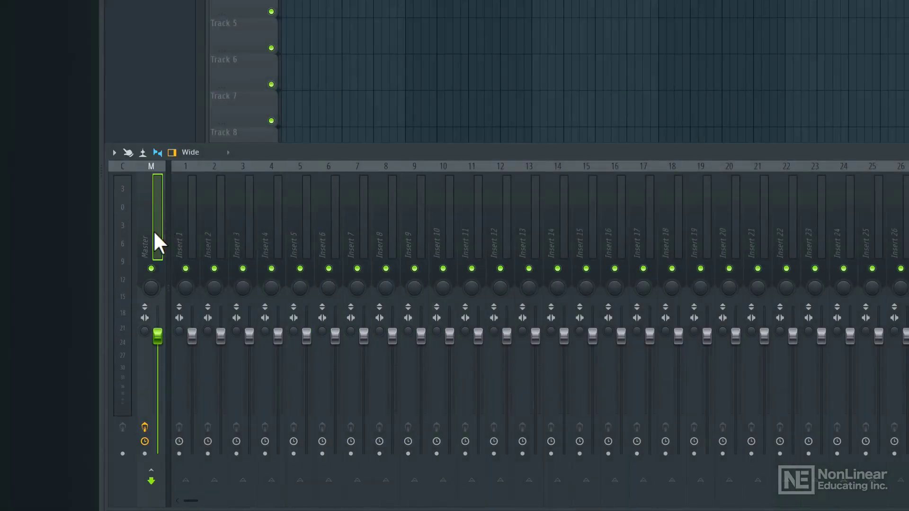
{"action": "left_click", "coordinate": [296, 219]}
{"action": "scroll", "coordinate": [296, 218], "scroll_direction": "down", "scroll_amount": 4}
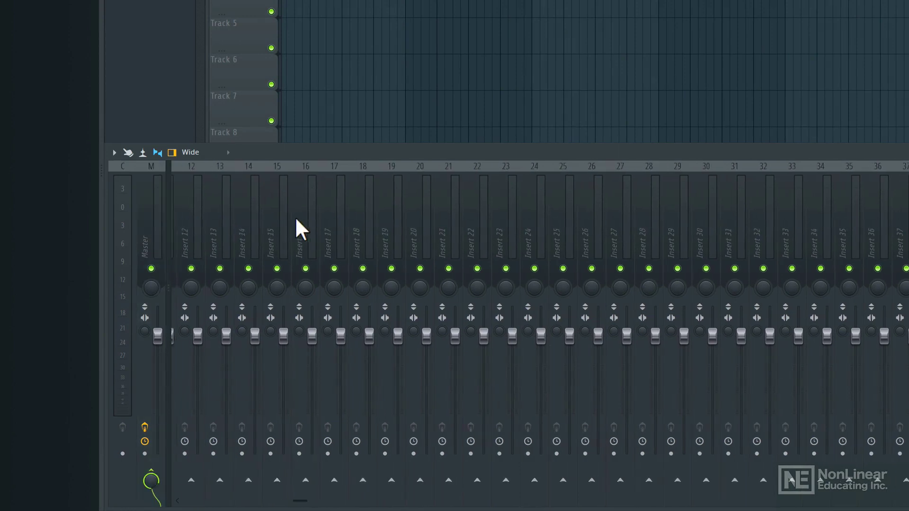
{"action": "scroll", "coordinate": [295, 217], "scroll_direction": "up", "scroll_amount": 4}
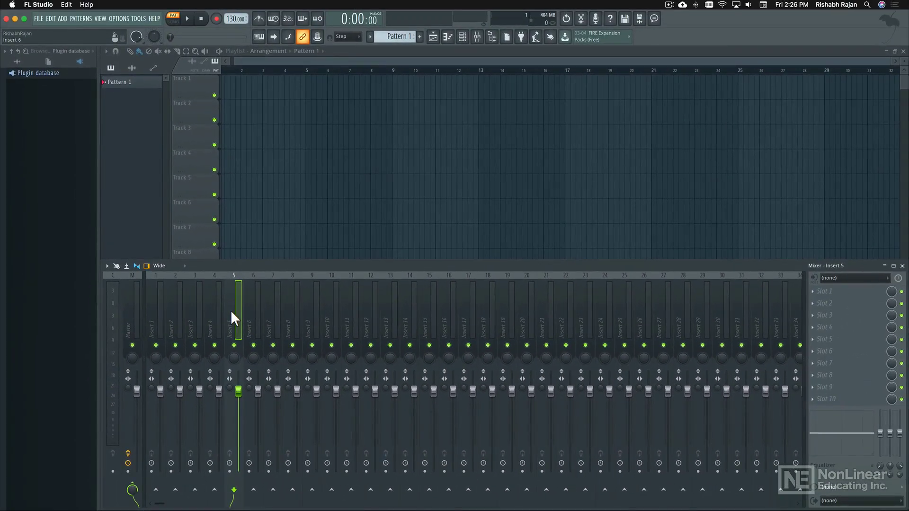
{"action": "left_click_drag", "start_coordinate": [262, 310], "coordinate": [305, 314]}
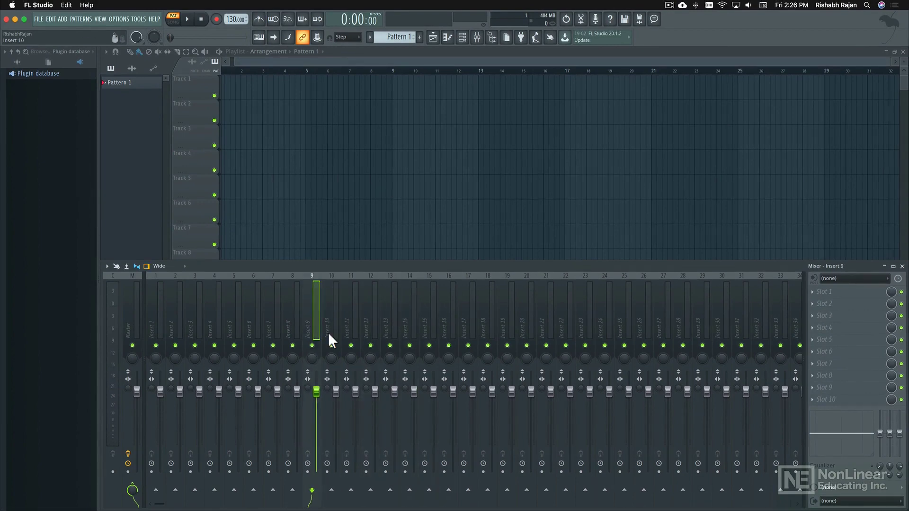
{"action": "left_click_drag", "start_coordinate": [311, 326], "coordinate": [404, 309]}
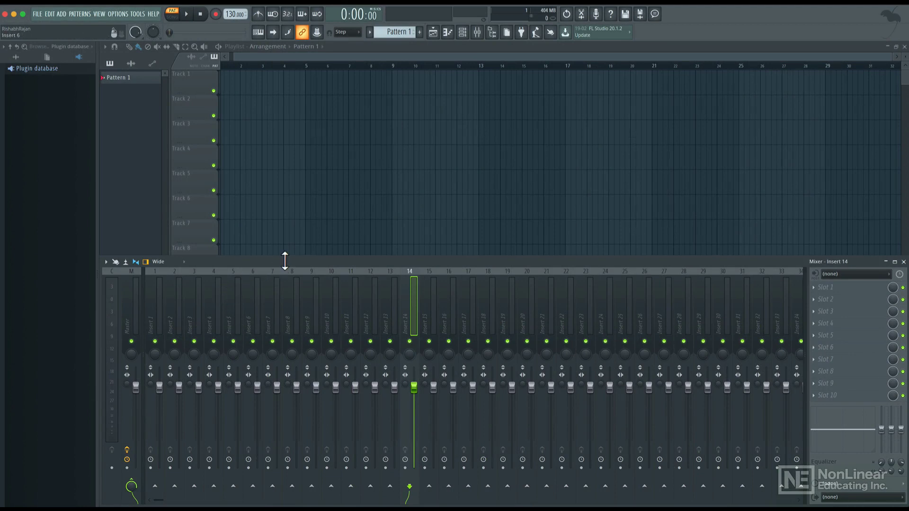
Make the mixer taller than its initial height, trying it maximized and restoring it along the way.
{"action": "left_click_drag", "start_coordinate": [285, 260], "coordinate": [284, 182]}
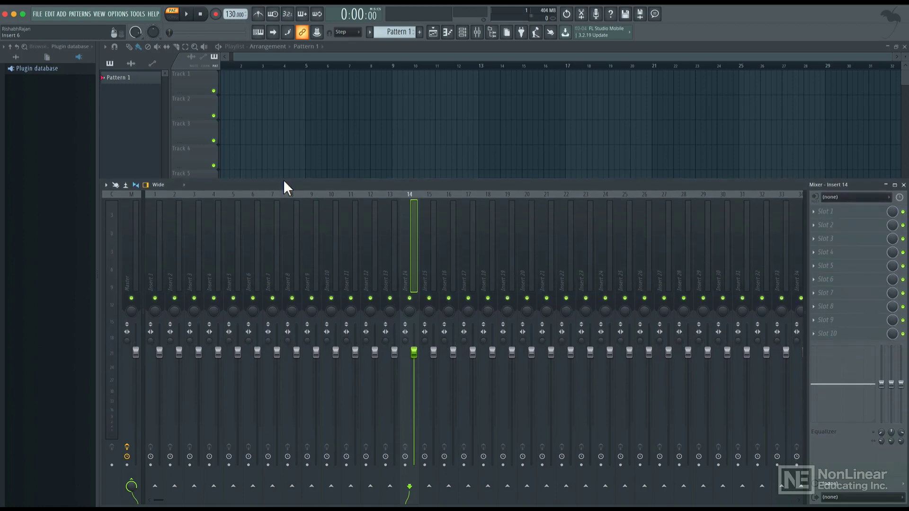
{"action": "left_click", "coordinate": [894, 185]}
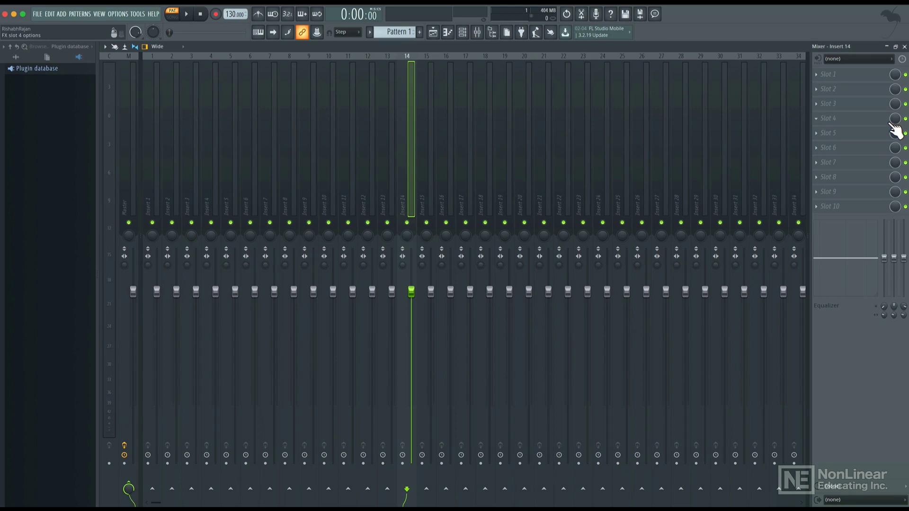
{"action": "key", "text": "Return"}
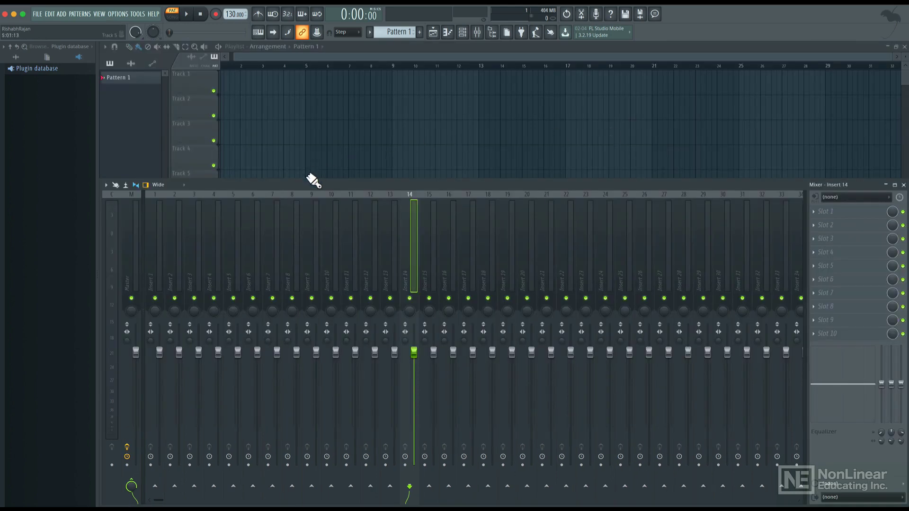
{"action": "left_click_drag", "start_coordinate": [312, 191], "coordinate": [308, 219]}
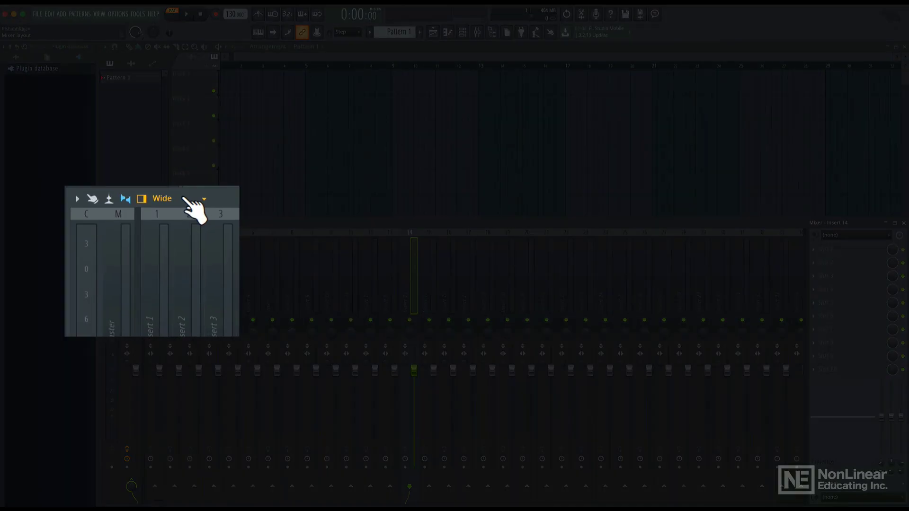
Set the mixer layout to Compact and look across the insert tracks.
{"action": "left_click", "coordinate": [185, 198]}
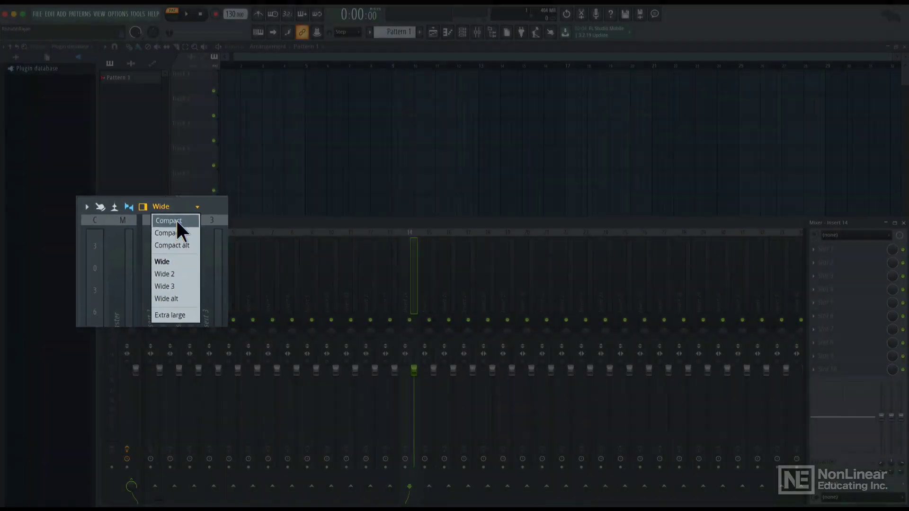
{"action": "left_click", "coordinate": [169, 232]}
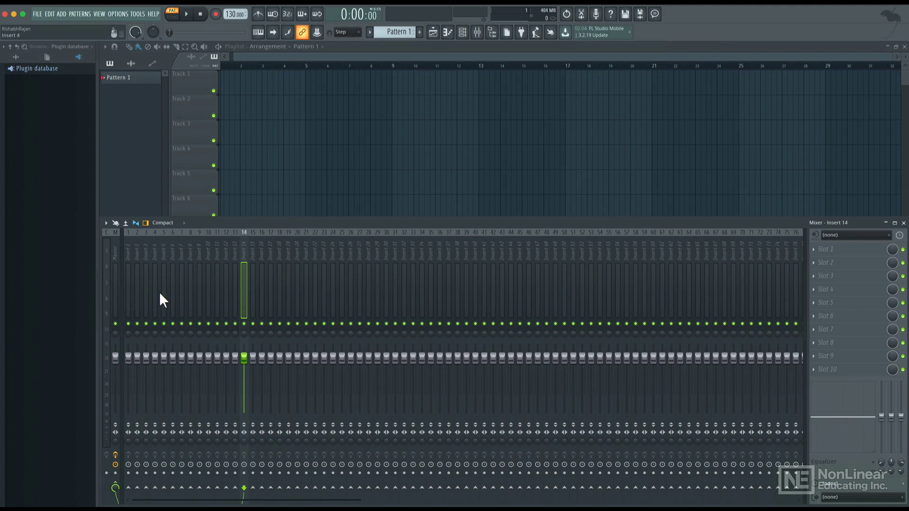
{"action": "scroll", "coordinate": [160, 293], "scroll_direction": "right", "scroll_amount": 10}
{"action": "scroll", "coordinate": [160, 293], "scroll_direction": "left", "scroll_amount": 10}
Set the mixer layout to Extra large and select the Master track.
{"action": "left_click", "coordinate": [166, 224]}
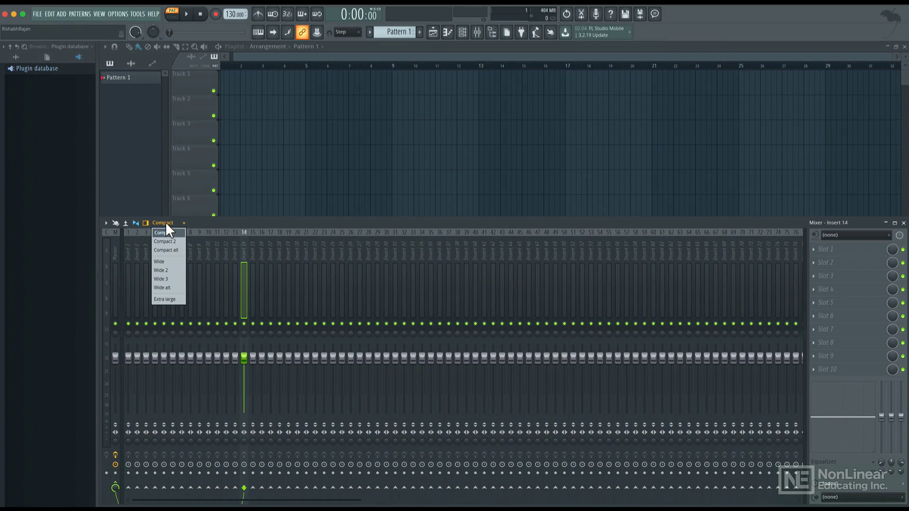
{"action": "left_click", "coordinate": [163, 299]}
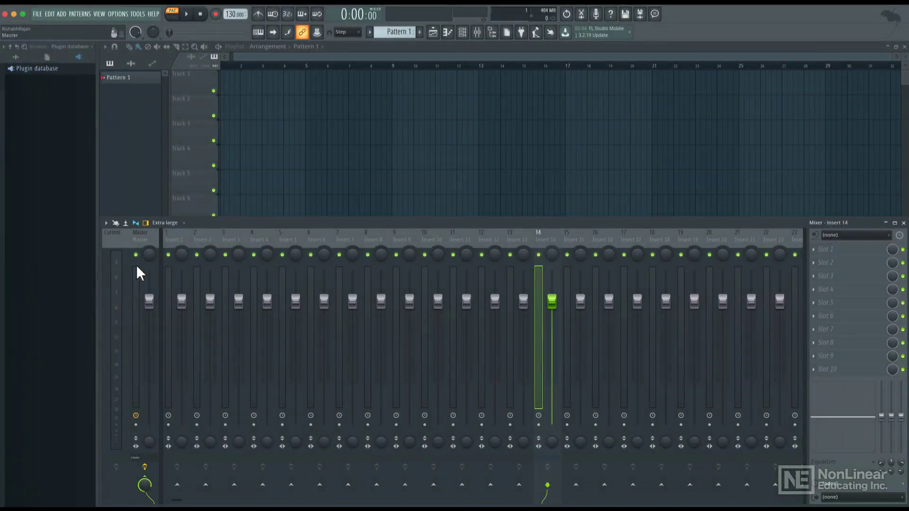
{"action": "left_click", "coordinate": [137, 267]}
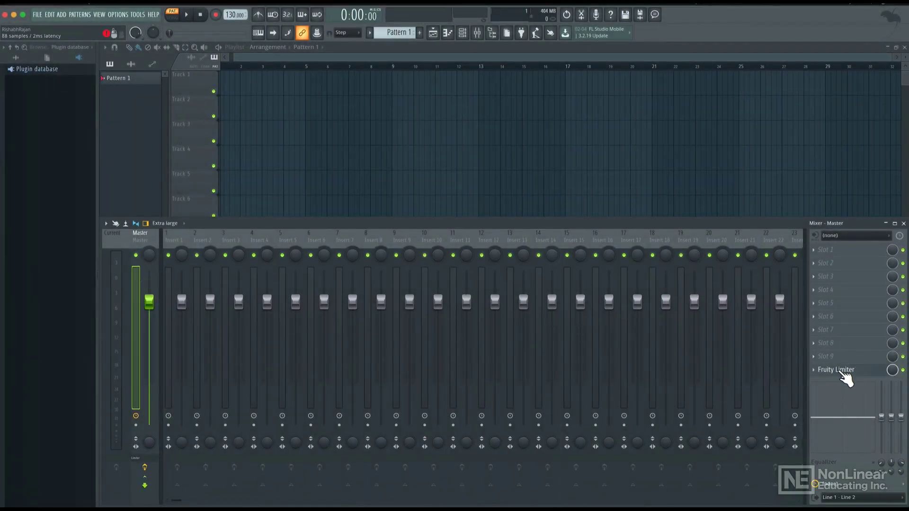
Examine the commands in the mixer's options menu and close it.
{"action": "left_click", "coordinate": [106, 224]}
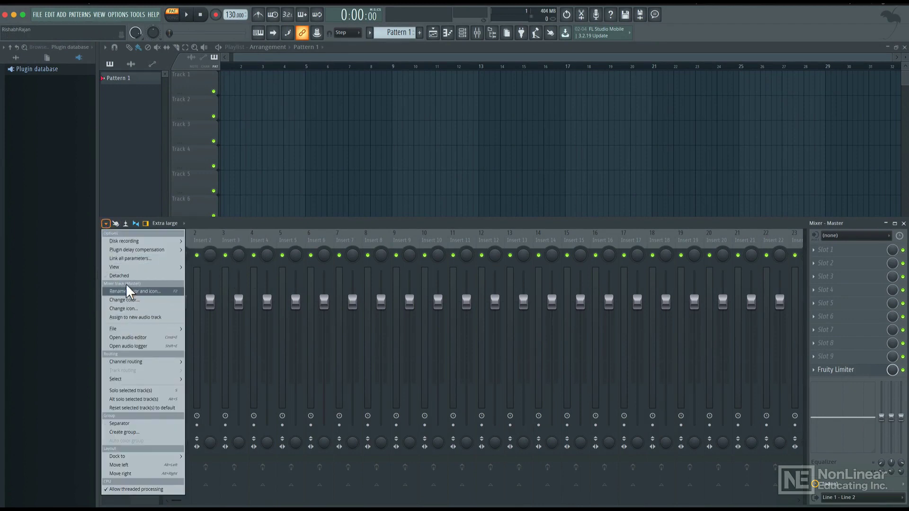
{"action": "mouse_move", "coordinate": [127, 241]}
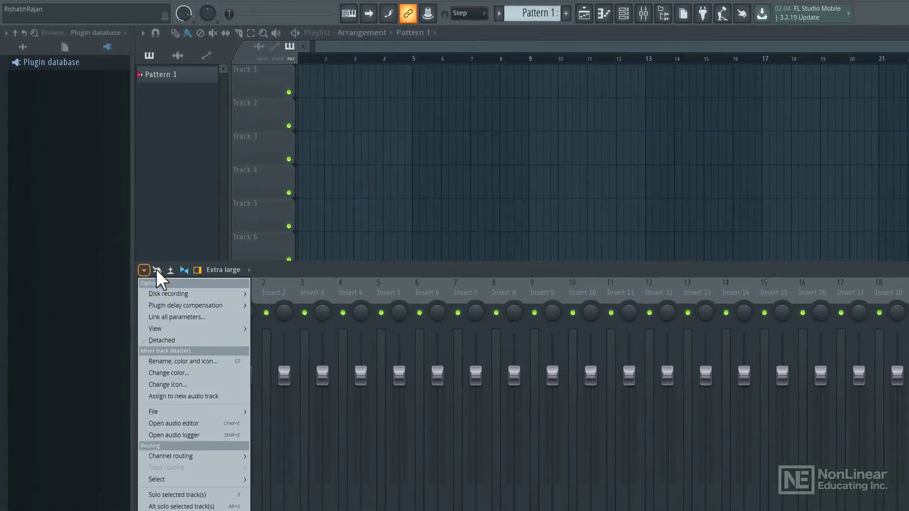
{"action": "left_click", "coordinate": [106, 223]}
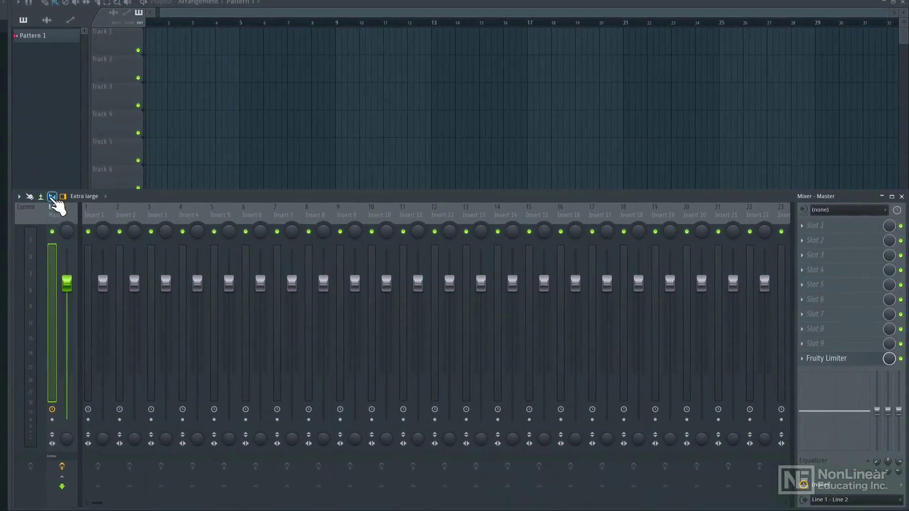
Hide and show the extra stereo controls on the mixer tracks several times, leaving them shown.
{"action": "left_click", "coordinate": [53, 198]}
{"action": "left_click", "coordinate": [52, 197]}
{"action": "left_click", "coordinate": [52, 198]}
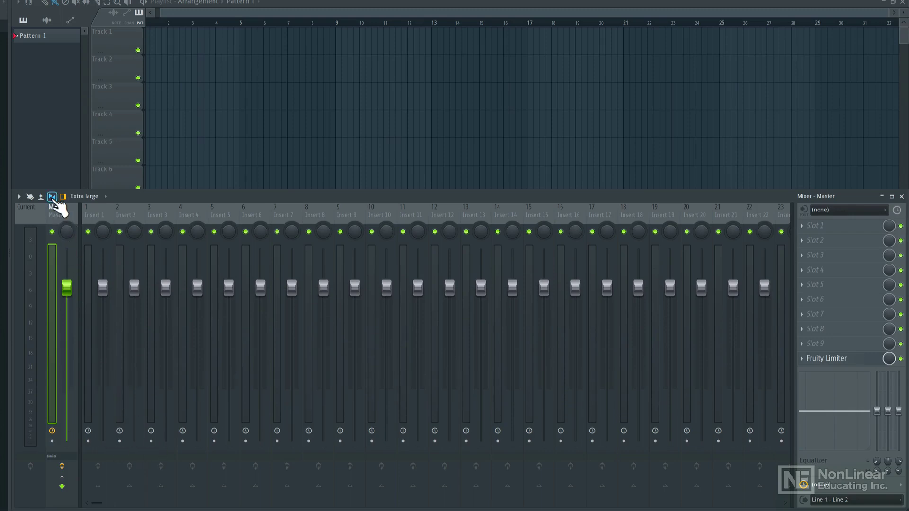
{"action": "left_click", "coordinate": [52, 197]}
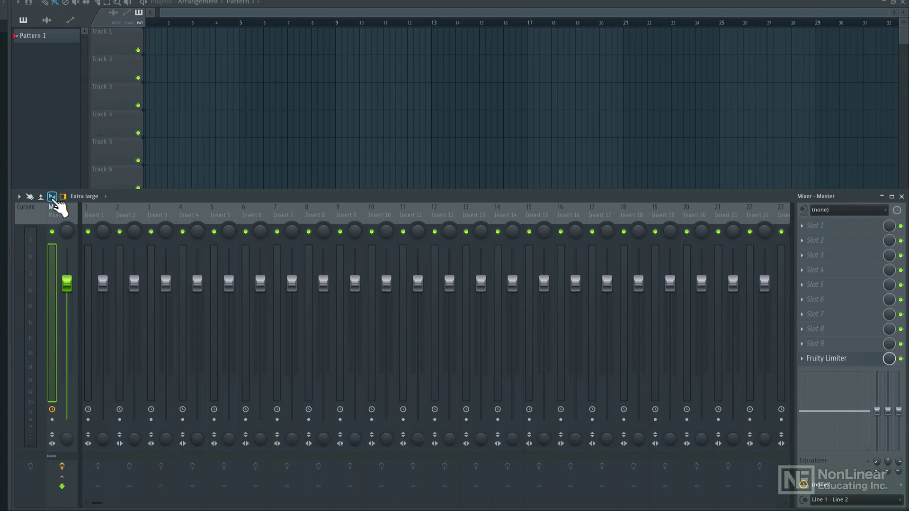
{"action": "left_click", "coordinate": [52, 197]}
Hide and show the mixer's track inspector repeatedly, leaving it shown.
{"action": "left_click", "coordinate": [63, 196]}
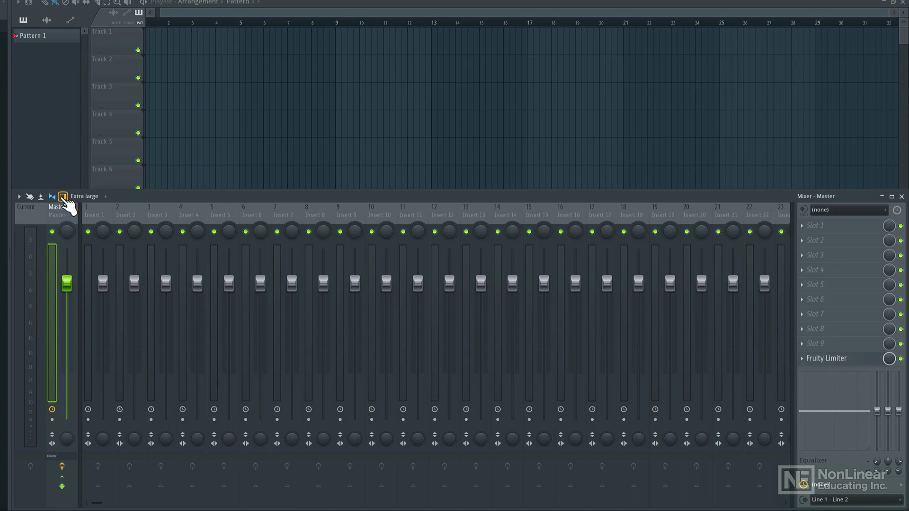
{"action": "left_click", "coordinate": [63, 197]}
{"action": "left_click", "coordinate": [63, 196]}
{"action": "left_click", "coordinate": [63, 196]}
{"action": "left_click", "coordinate": [63, 196]}
Place the mixer's track inspector on the left side and view the available layout sizes.
{"action": "left_click", "coordinate": [19, 196]}
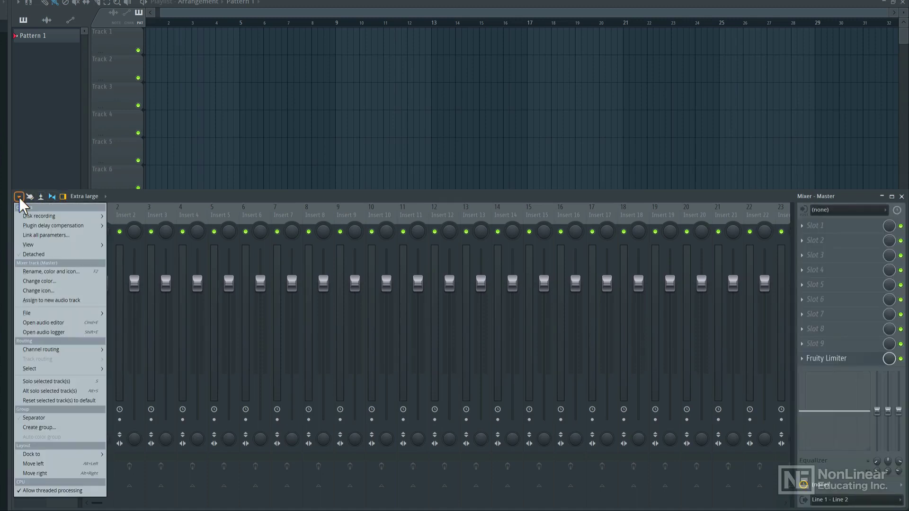
{"action": "mouse_move", "coordinate": [74, 246]}
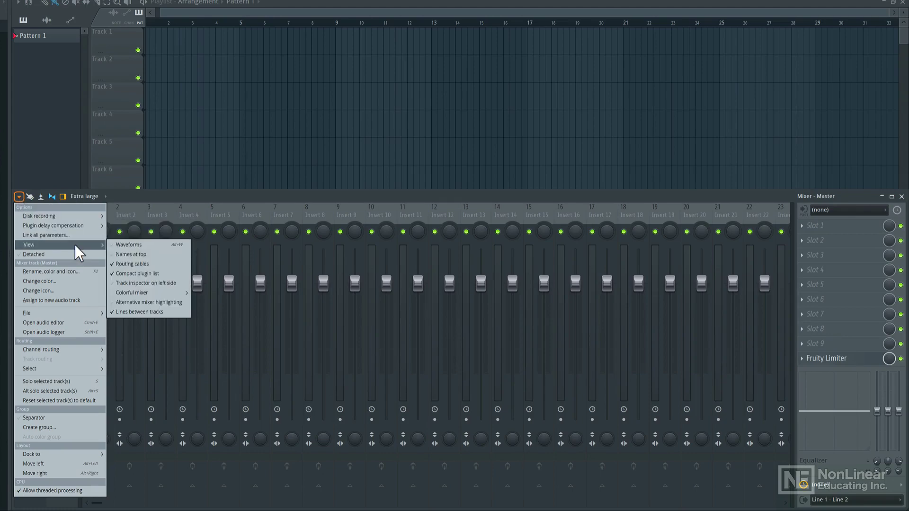
{"action": "left_click", "coordinate": [151, 282]}
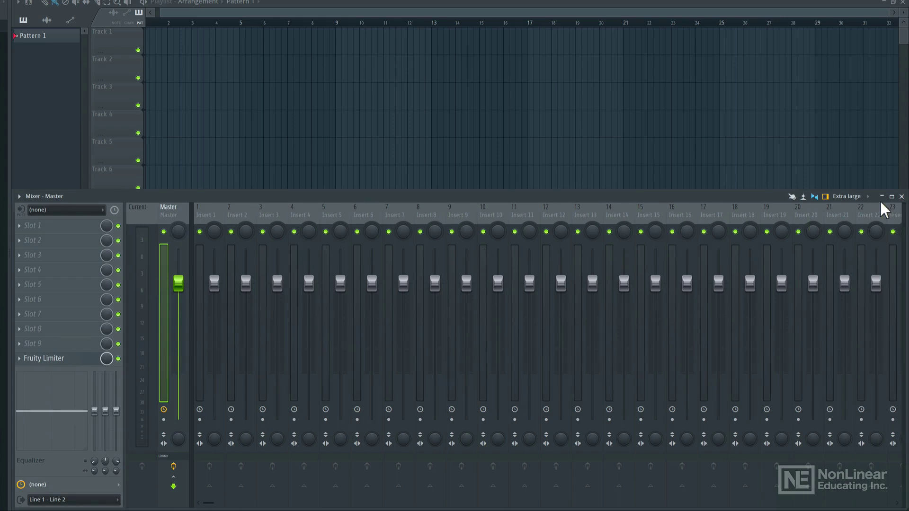
{"action": "left_click", "coordinate": [868, 196]}
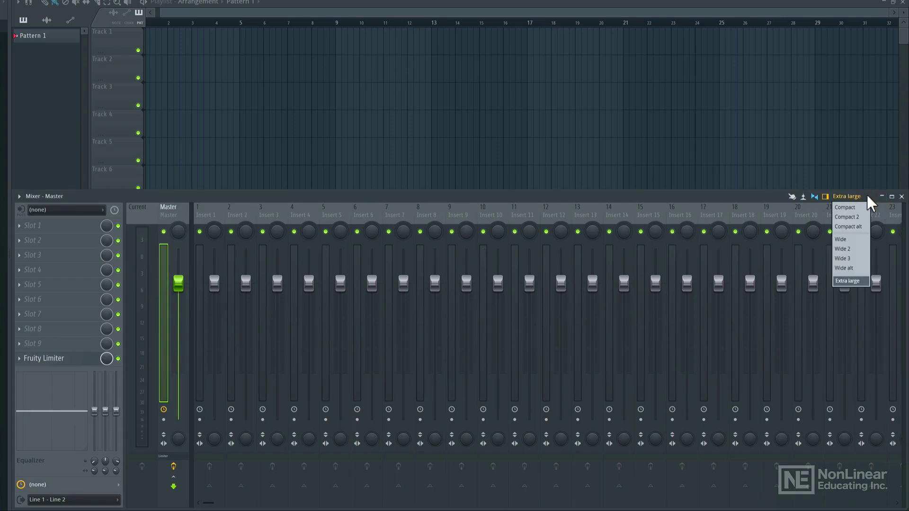
{"action": "left_click", "coordinate": [868, 196]}
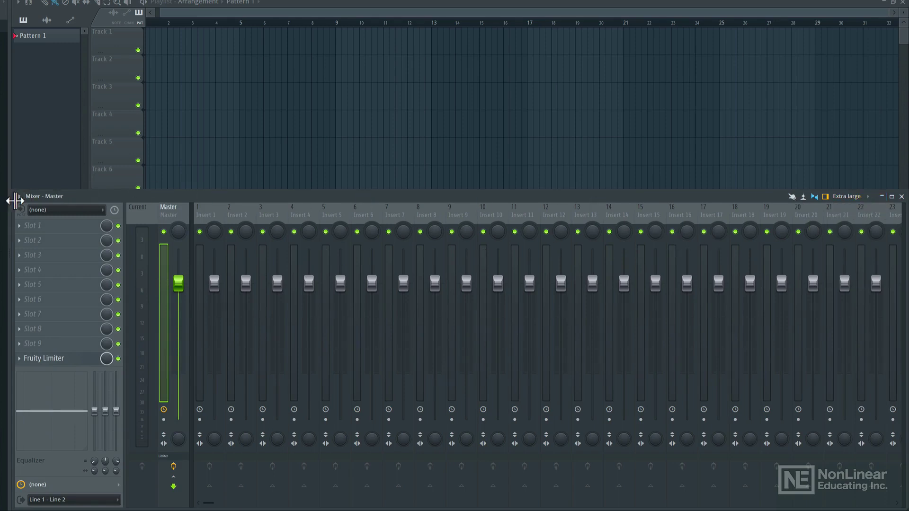
Turn off the "Track inspector on left side" view option to return the inspector to its default side.
{"action": "left_click", "coordinate": [19, 196]}
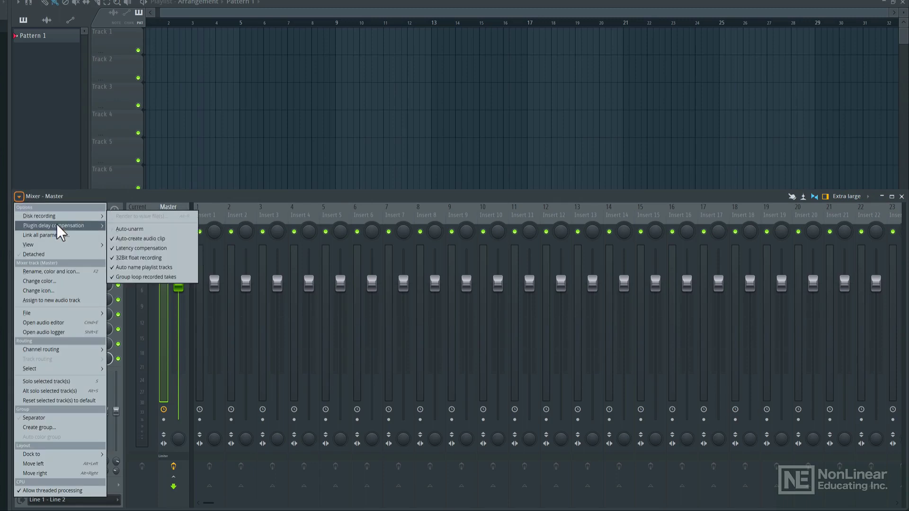
{"action": "mouse_move", "coordinate": [73, 240]}
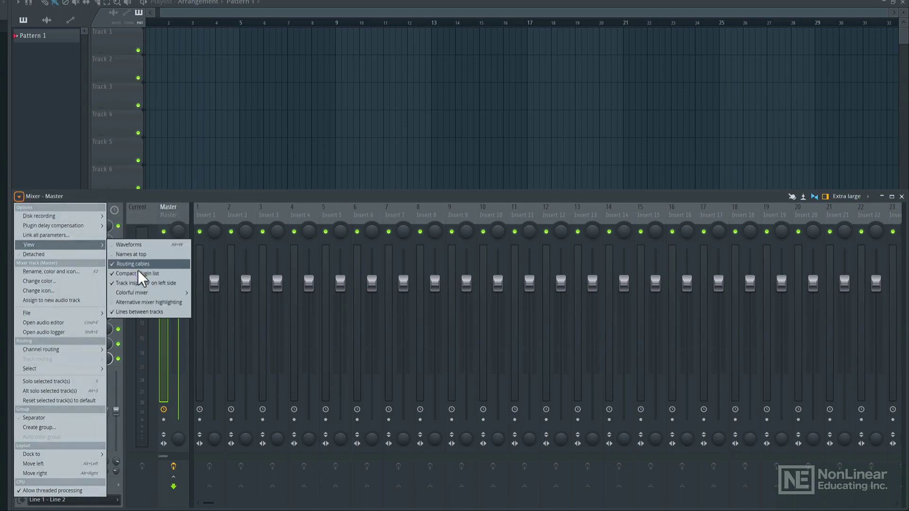
{"action": "left_click", "coordinate": [144, 283]}
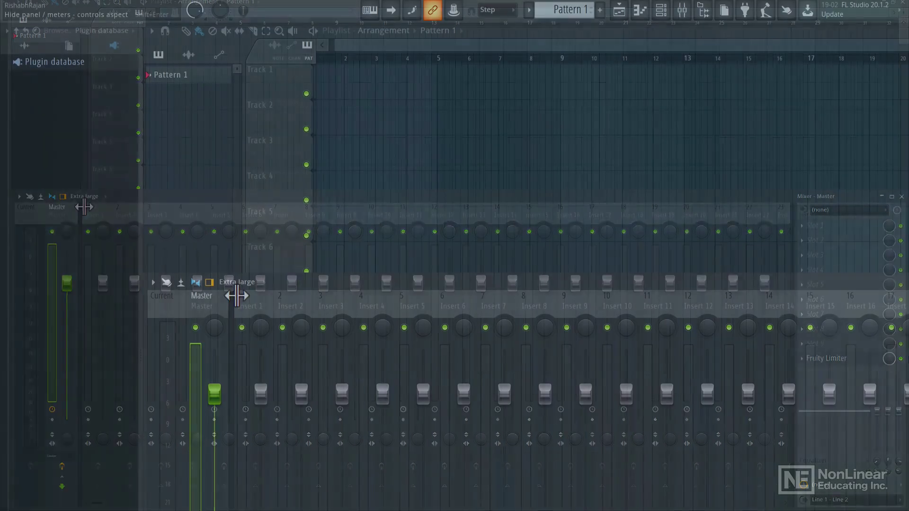
Set the mixer layout to Wide and select the Insert 6 track.
{"action": "left_click", "coordinate": [252, 284]}
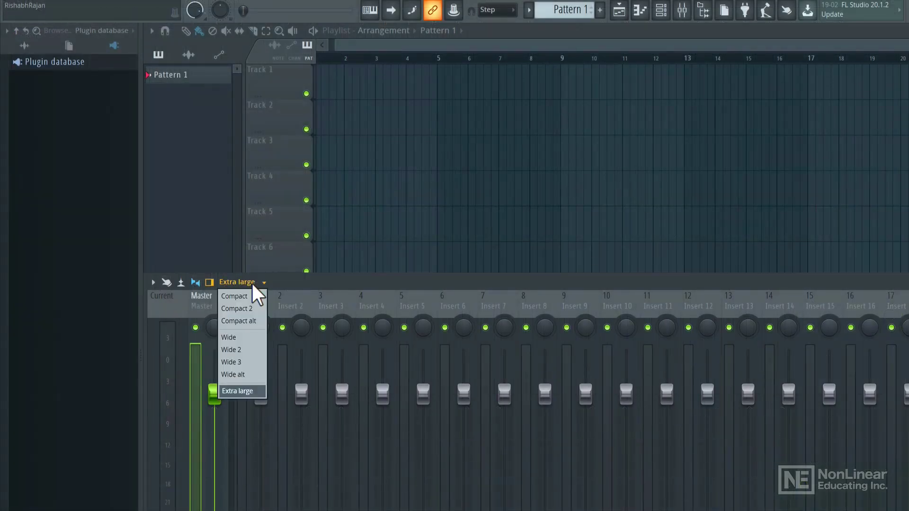
{"action": "left_click", "coordinate": [246, 337]}
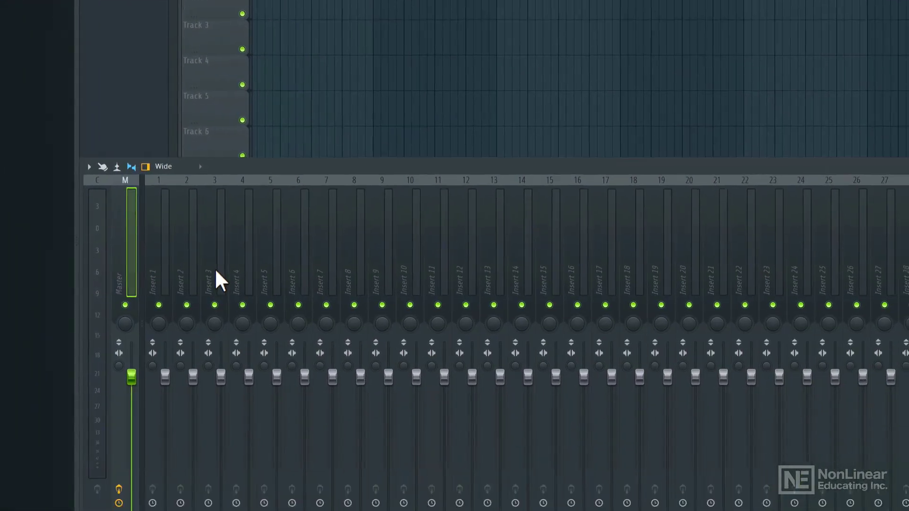
{"action": "left_click", "coordinate": [314, 385]}
{"action": "left_click", "coordinate": [261, 213]}
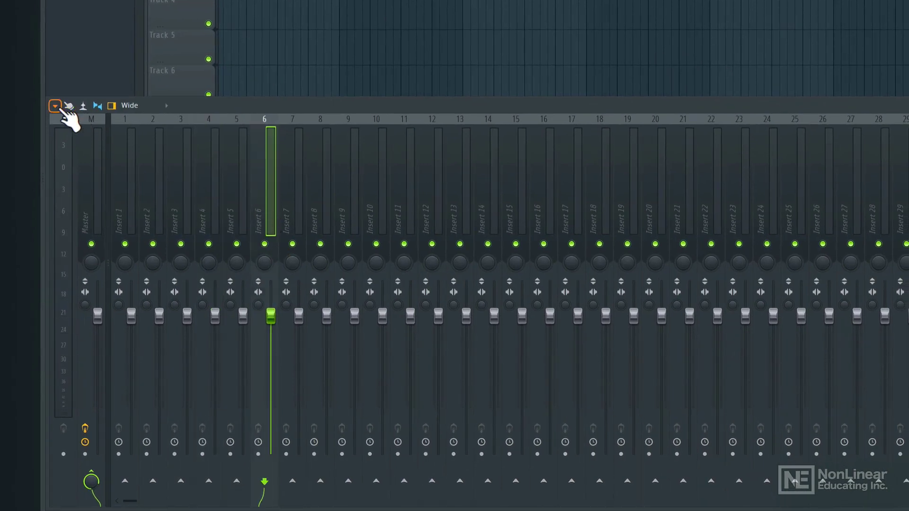
Turn on the "Names at top" view option for the mixer tracks.
{"action": "left_click", "coordinate": [55, 106]}
{"action": "mouse_move", "coordinate": [121, 167]}
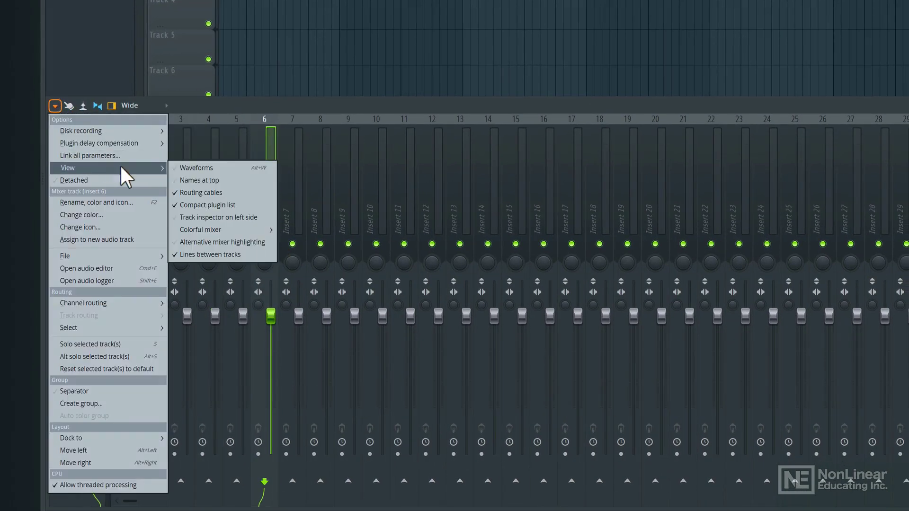
{"action": "left_click", "coordinate": [218, 181]}
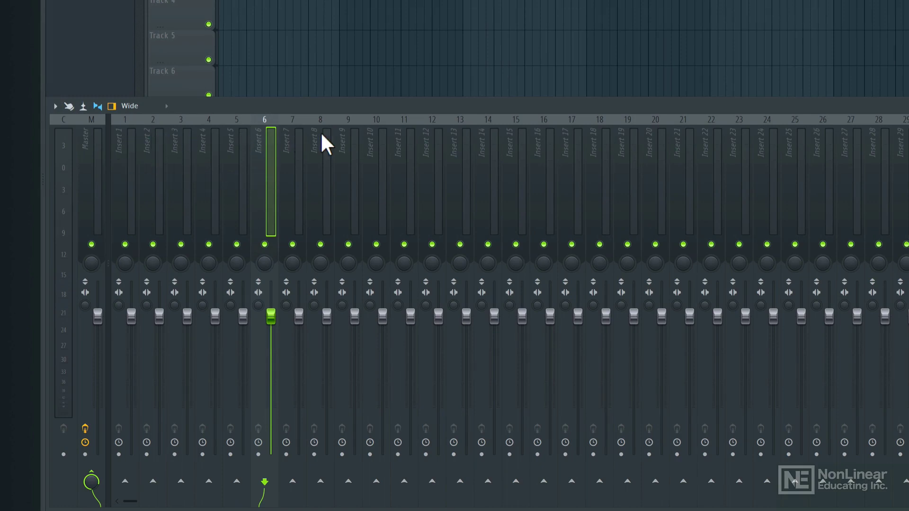
Turn off the "Names at top" view option so track names return to their lower position.
{"action": "left_click", "coordinate": [55, 106]}
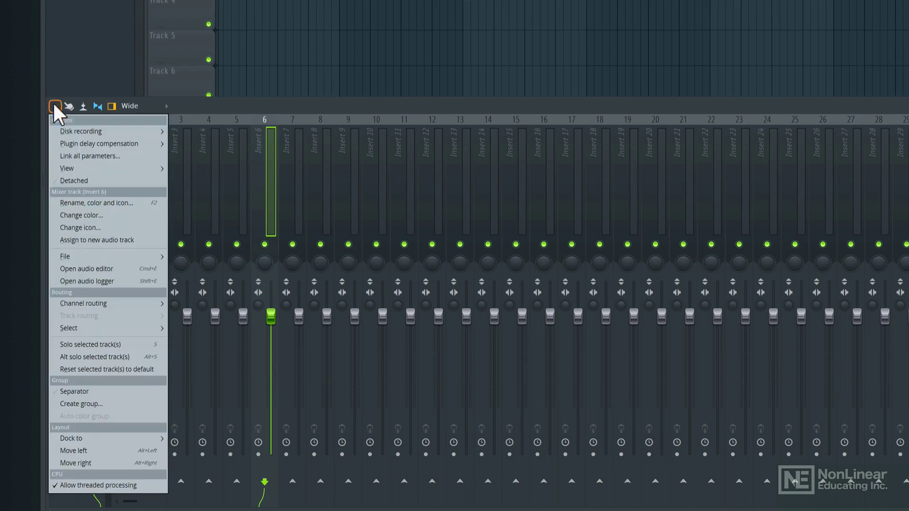
{"action": "mouse_move", "coordinate": [79, 139]}
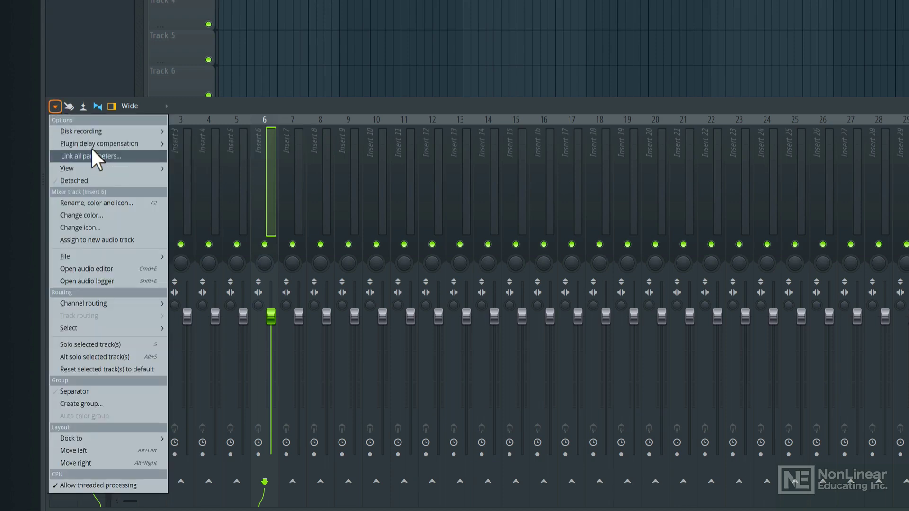
{"action": "mouse_move", "coordinate": [162, 166]}
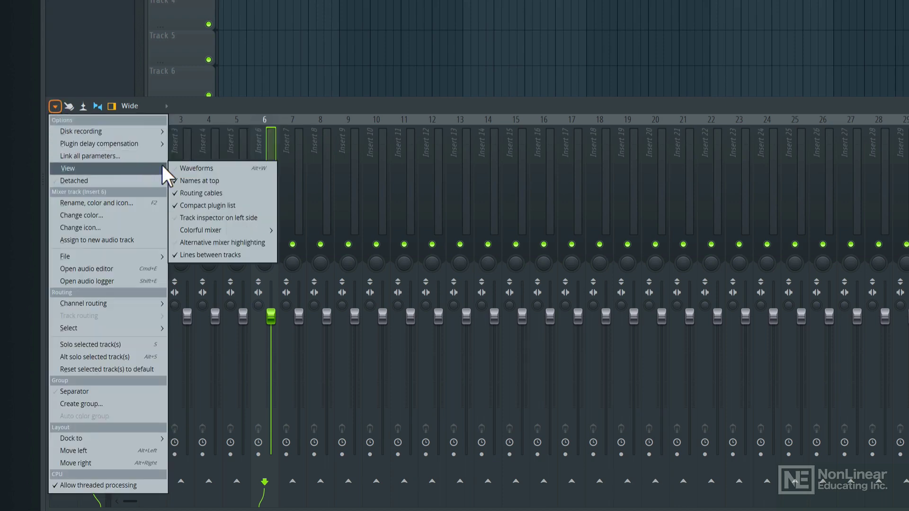
{"action": "left_click", "coordinate": [209, 181]}
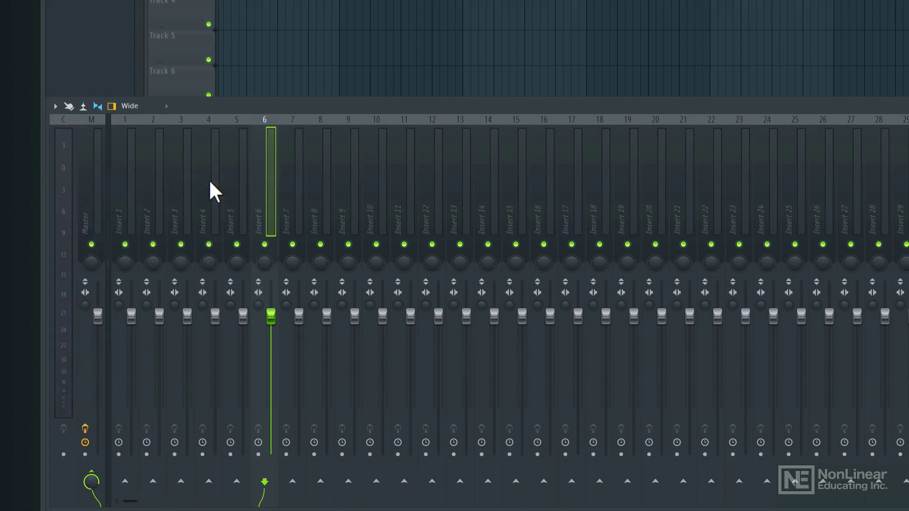